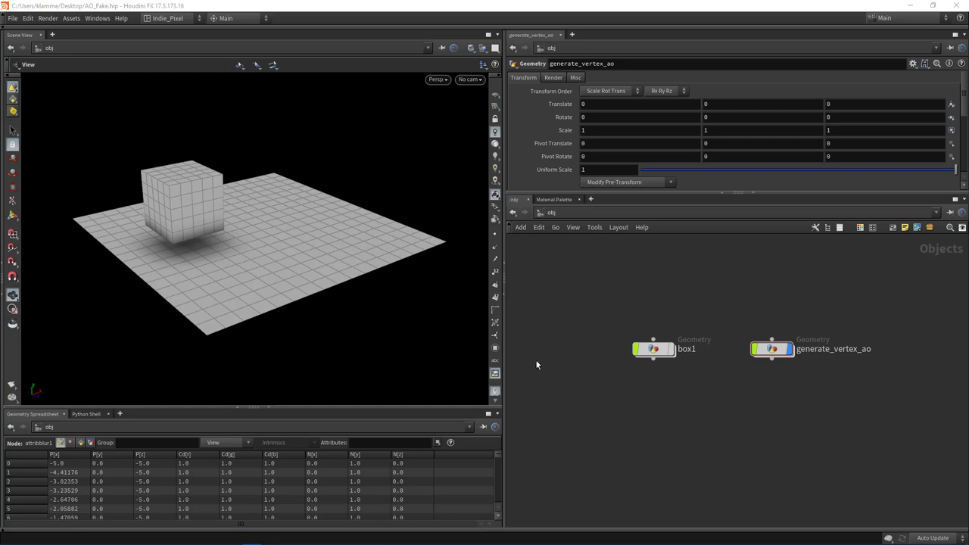
- Examine the fake ambient-occlusion shading beneath the box and on the ground plane from several angles and distances
mouse_move(258, 182)
left_mouse_down()
mouse_move(262, 205)
mouse_move(212, 214)
mouse_move(282, 210)
mouse_move(212, 230)
mouse_move(212, 243)
mouse_move(256, 266)
mouse_move(298, 268)
left_mouse_up()
right_click_drag(298, 268, 195, 253)
left_click_drag(194, 253, 280, 283)
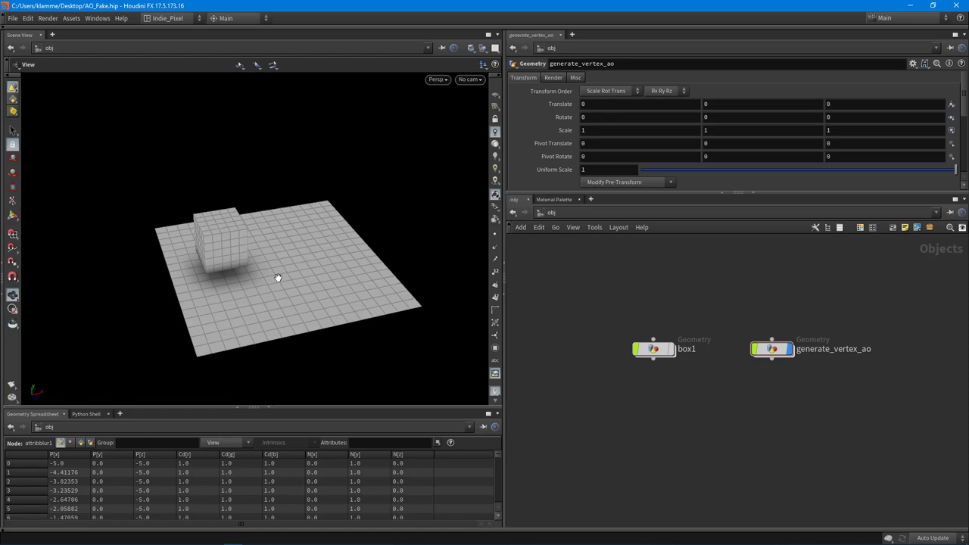
left_click_drag(278, 277, 143, 284)
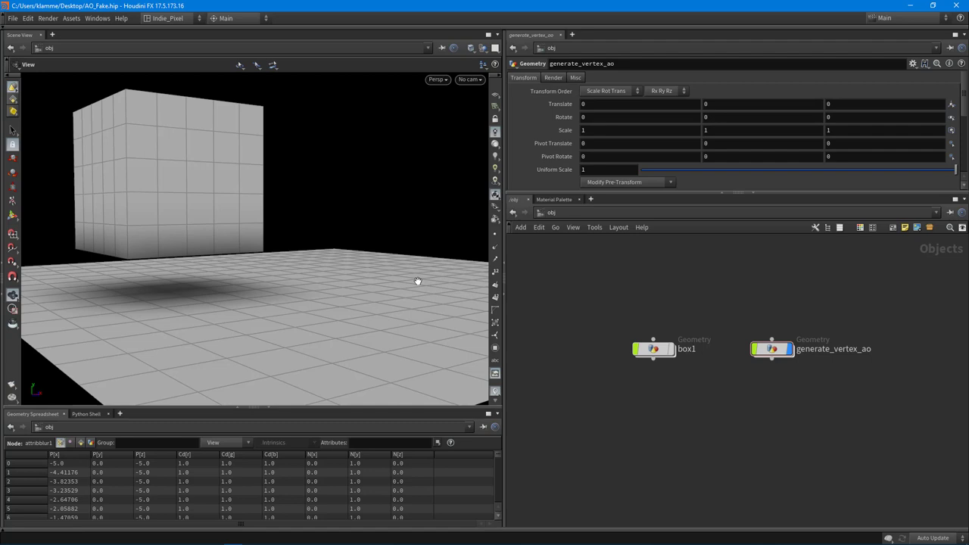
left_click_drag(274, 250, 209, 269)
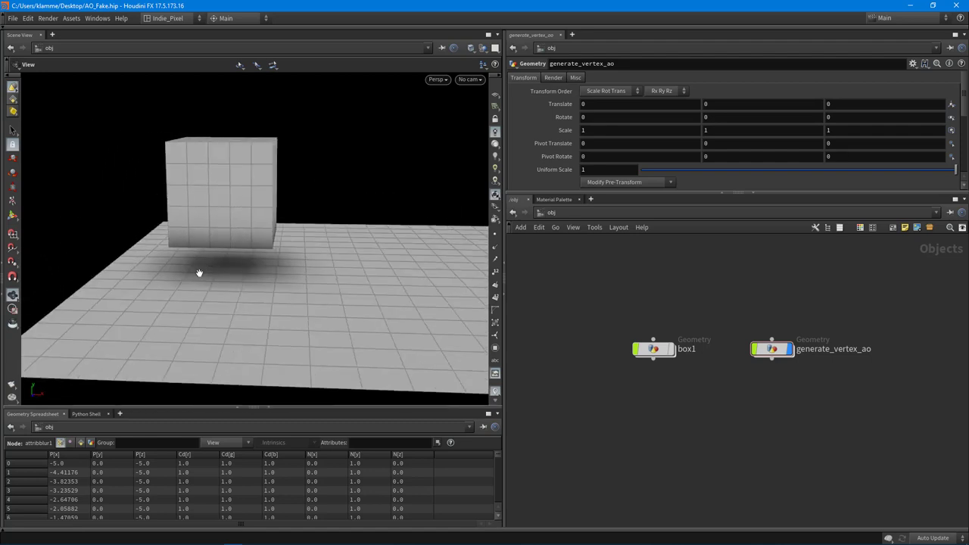
right_click_drag(209, 270, 279, 283)
left_click_drag(279, 283, 288, 270)
left_click_drag(195, 266, 239, 287)
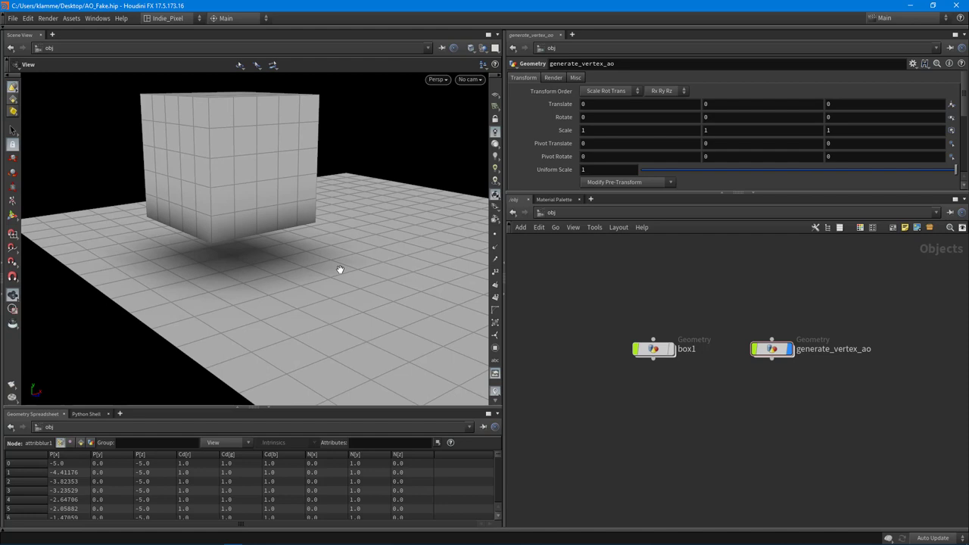
left_click_drag(340, 269, 273, 240)
left_click_drag(240, 279, 308, 257)
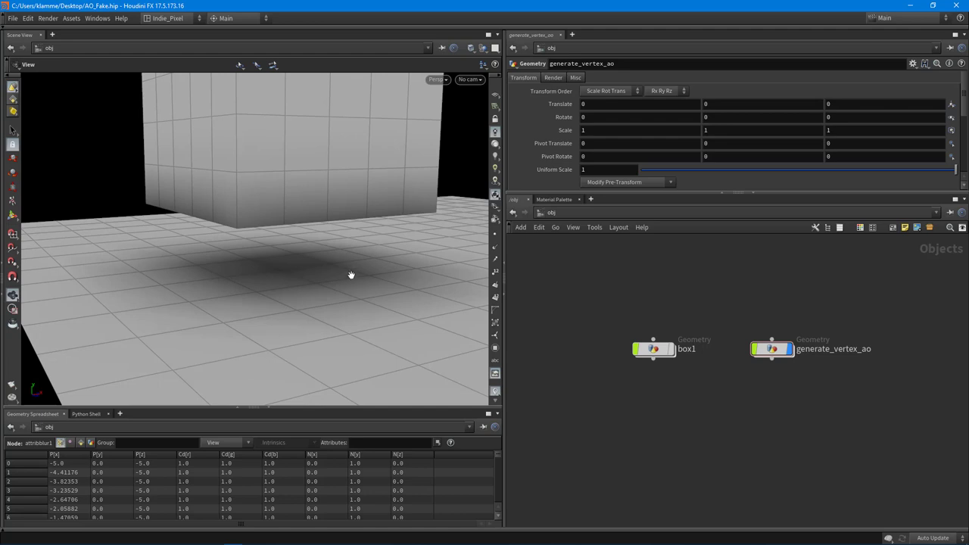
scroll(353, 250, "down", 5)
left_click_drag(353, 249, 218, 265)
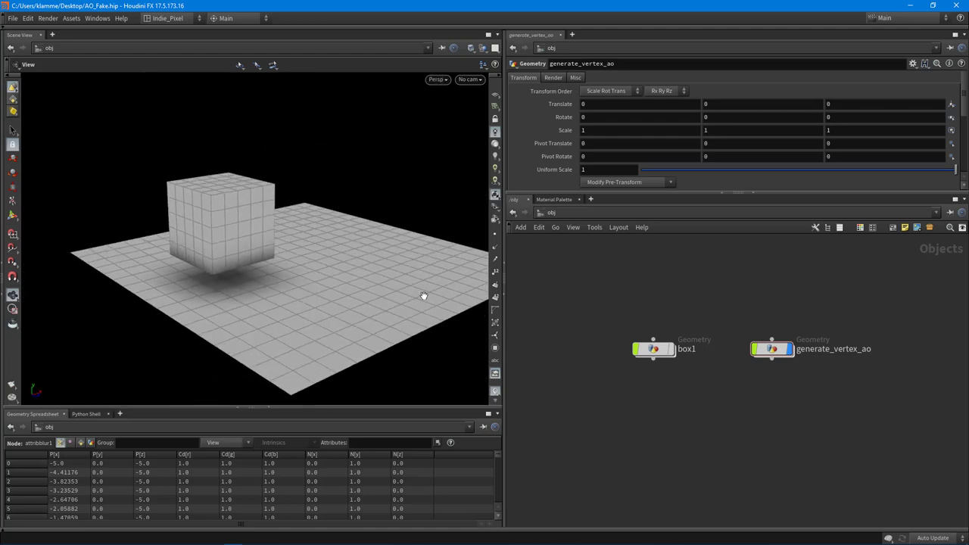
left_click_drag(426, 296, 465, 277)
left_click_drag(505, 430, 528, 430)
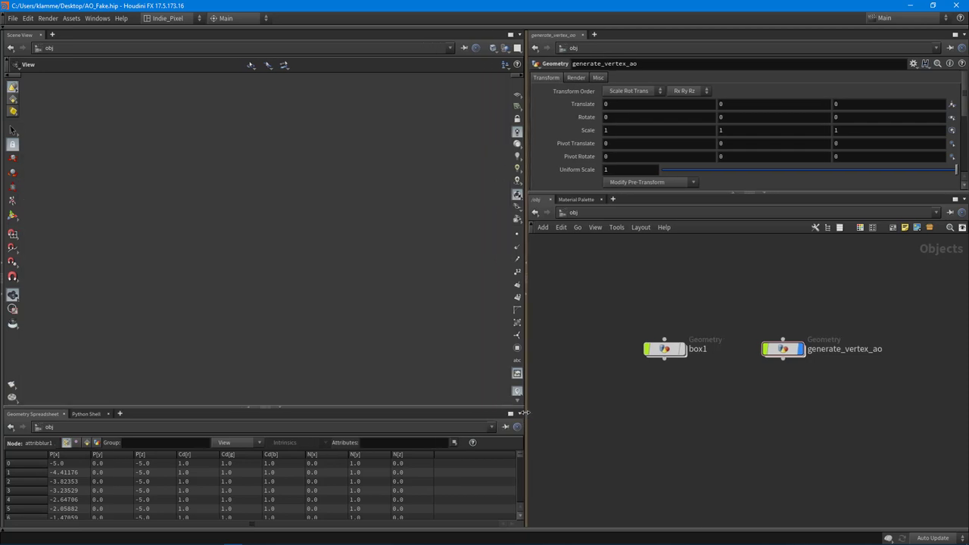
left_click_drag(363, 297, 260, 255)
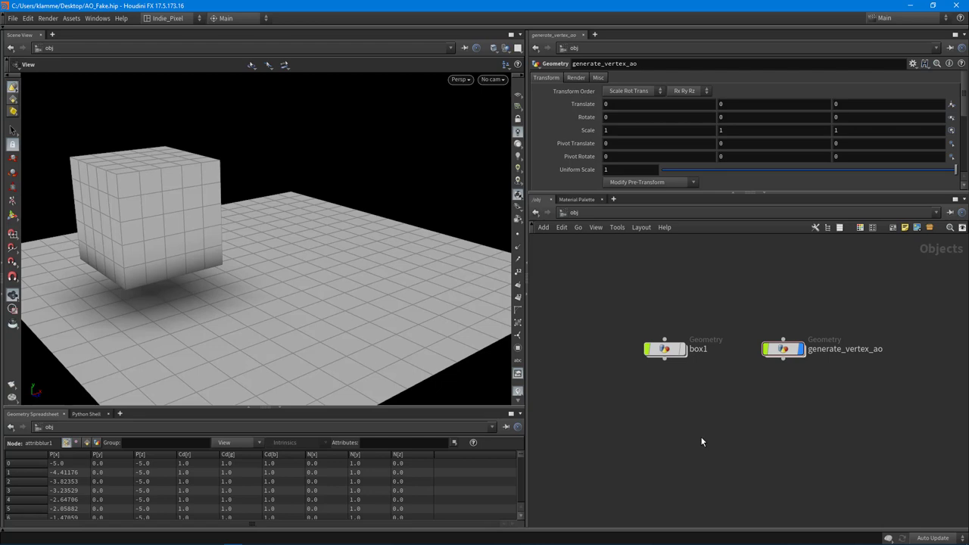
left_click_drag(305, 296, 333, 305)
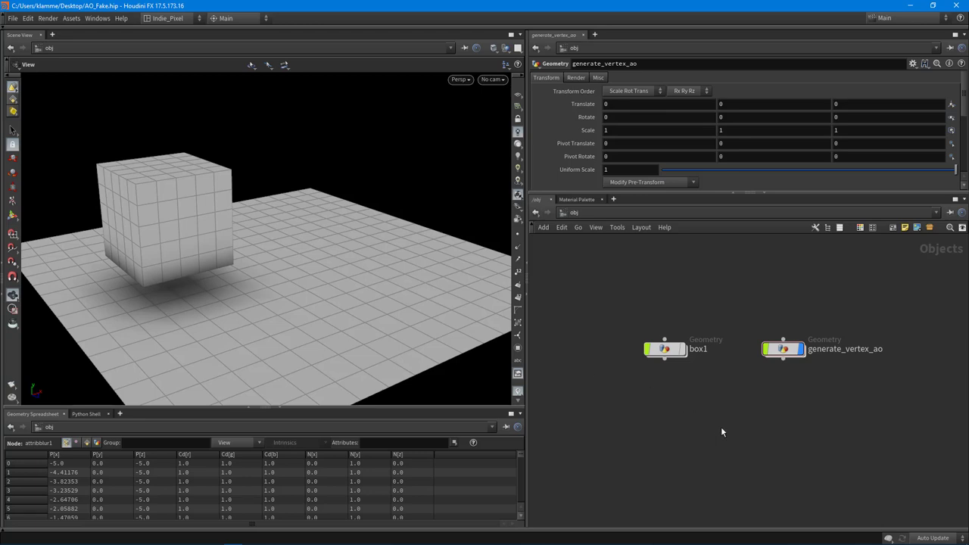
- Rotate box1 freely above the grid to about 32, -15 and -43 degrees
left_click(665, 349)
mouse_move(341, 216)
left_mouse_down()
mouse_move(308, 224)
mouse_move(307, 242)
mouse_move(284, 247)
mouse_move(320, 230)
mouse_move(333, 203)
mouse_move(349, 203)
mouse_move(475, 270)
mouse_move(487, 286)
mouse_move(428, 303)
mouse_move(306, 312)
mouse_move(240, 278)
mouse_move(240, 240)
mouse_move(302, 209)
mouse_move(355, 241)
mouse_move(341, 254)
mouse_move(384, 271)
mouse_move(329, 224)
left_mouse_up()
key("r")
key("t")
key("r")
left_click_drag(298, 182, 335, 262)
key("w")
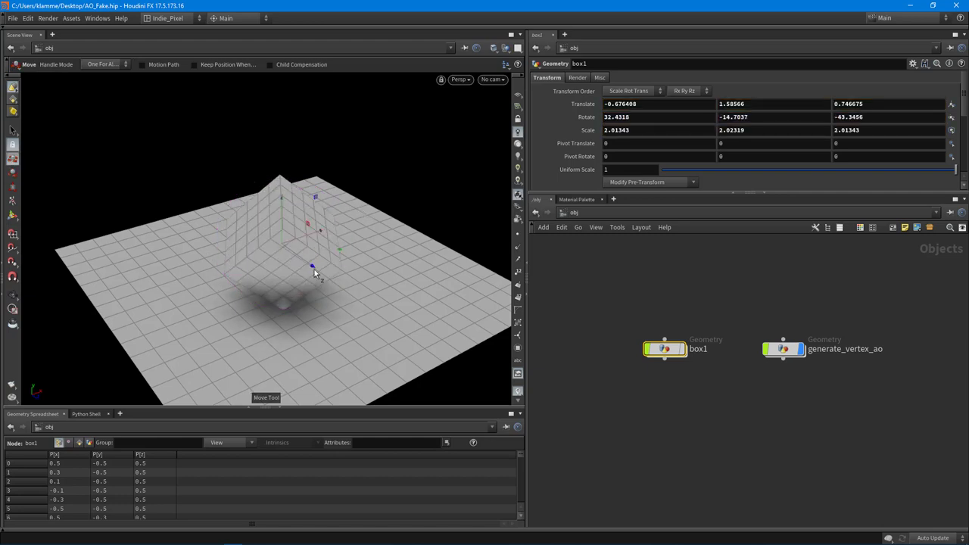
- Raise the tilted box1 vertically to a Y position of about 1.99 and view its shading on the grid
mouse_move(285, 194)
left_mouse_down()
mouse_move(282, 203)
mouse_move(283, 165)
mouse_move(284, 184)
left_mouse_up()
mouse_move(250, 321)
left_mouse_down("alt")
mouse_move(290, 283)
mouse_move(268, 303)
mouse_move(295, 238)
left_mouse_up("alt")
key("w")
left_click_drag(301, 292, 203, 147, "alt")
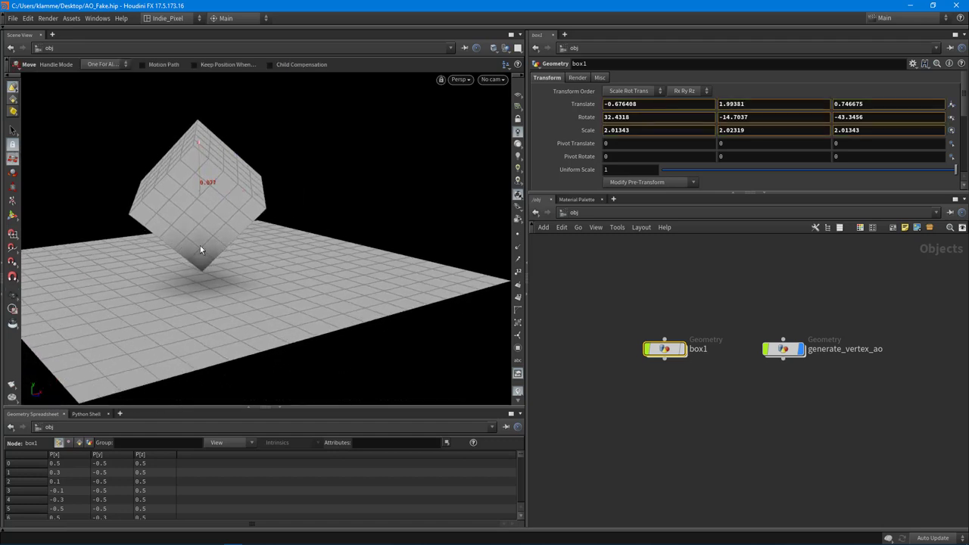
mouse_move(315, 252)
left_mouse_down("alt")
mouse_move(338, 255)
mouse_move(330, 274)
mouse_move(314, 265)
left_mouse_up("alt")
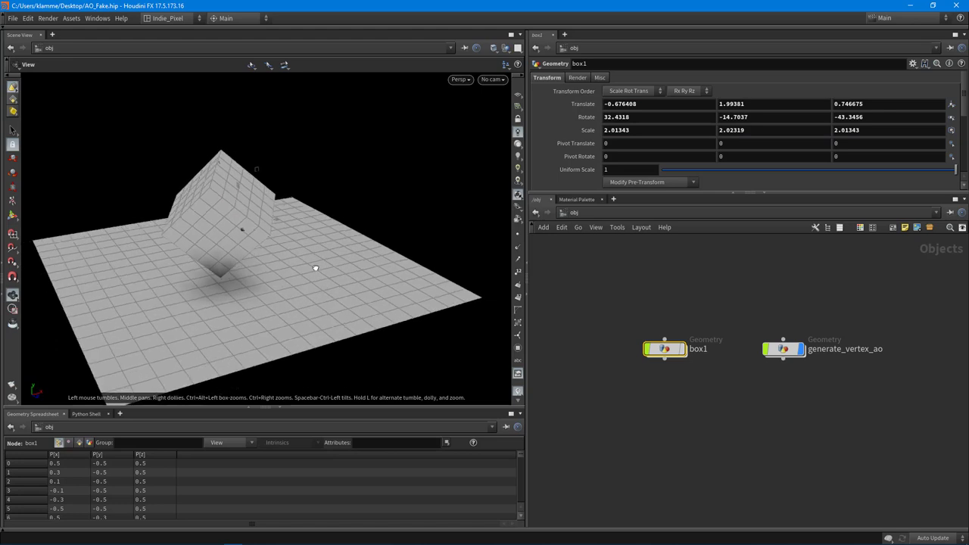
- Set box1's rotation to 0 on all three axes
key("t")
left_click(666, 119)
key("ctrl+a")
type("0")
key("Tab")
type("0")
key("Tab")
type("0")
key("Return")
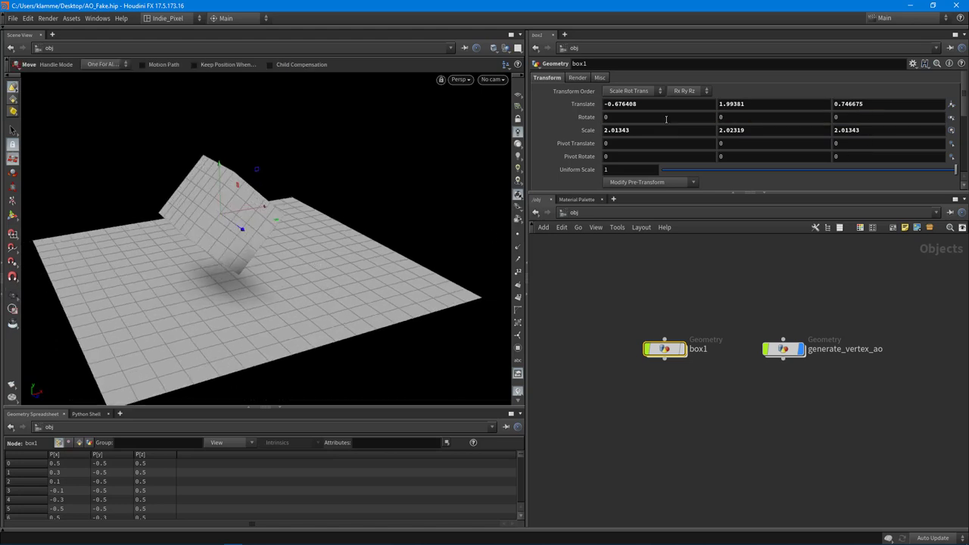
- Move box1 closer to the grid surface and sideways, to about X -2.58, Y 1.46, Z -1.03
left_click_drag(211, 93, 246, 111, "alt")
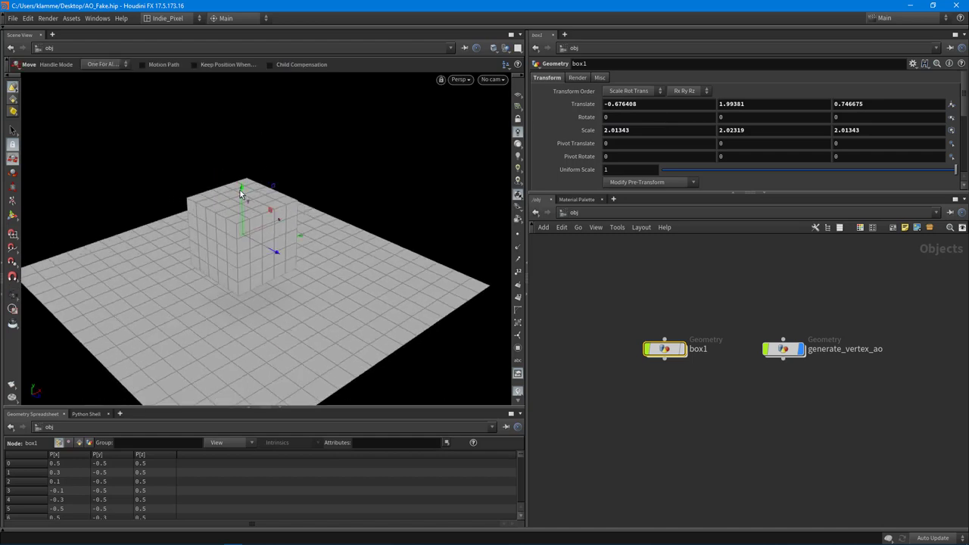
left_click_drag(241, 198, 244, 208)
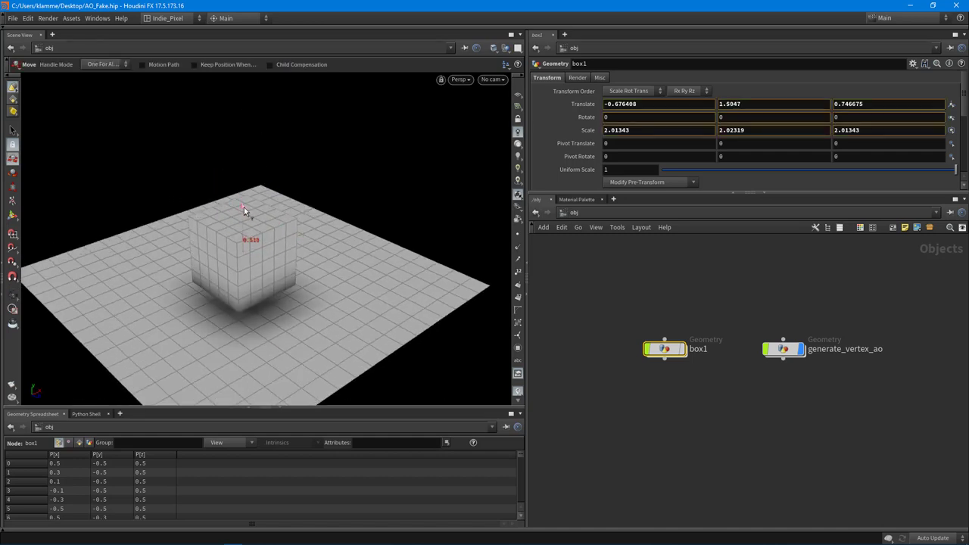
left_click_drag(290, 240, 299, 245)
left_click_drag(212, 258, 205, 251)
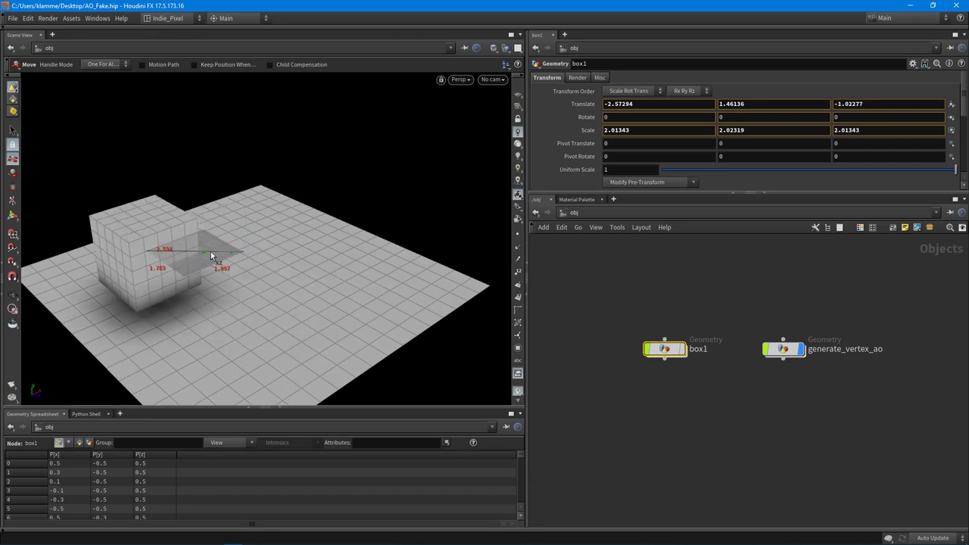
left_click_drag(291, 274, 292, 274)
key("Escape")
right_click_drag(328, 281, 283, 260)
left_click_drag(283, 260, 237, 227)
- Reposition the box1 and generate_vertex_ao nodes and place a new Geometry node below box1
middle_click_drag(717, 447, 702, 419)
mouse_move(651, 324)
left_mouse_down()
mouse_move(629, 328)
mouse_move(638, 327)
left_mouse_up()
mouse_move(777, 326)
left_mouse_down()
mouse_move(802, 287)
mouse_move(762, 326)
left_mouse_up()
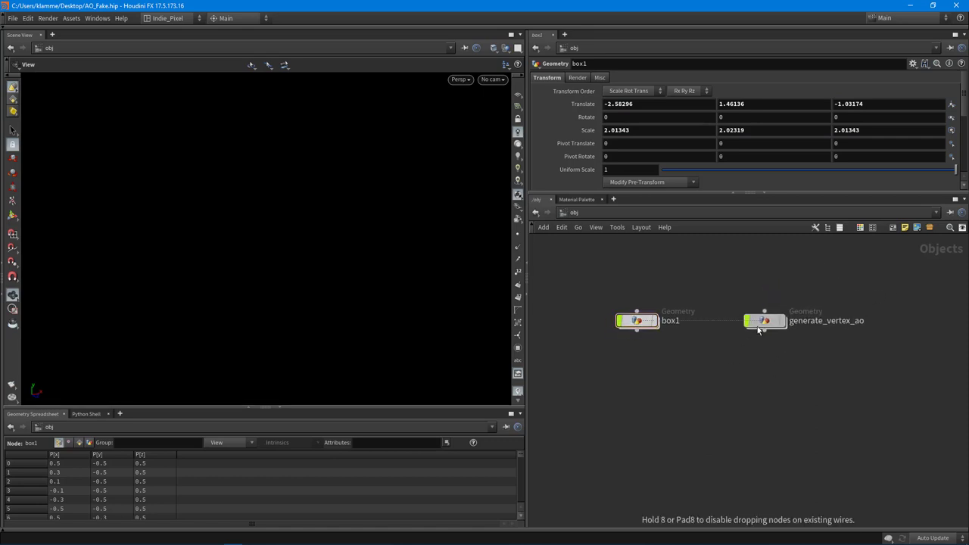
middle_click_drag(677, 377, 747, 366)
key("Tab")
type("geo")
key("Return")
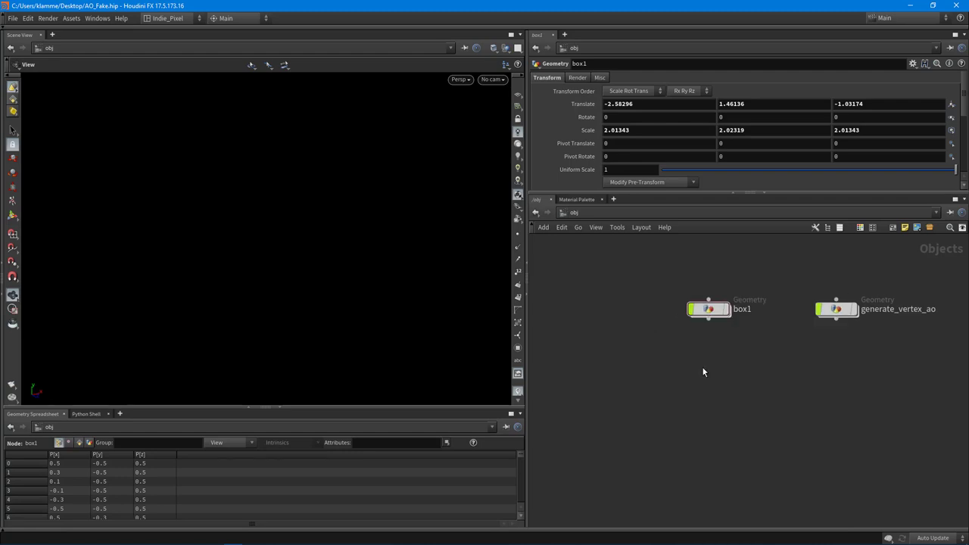
left_click(708, 362)
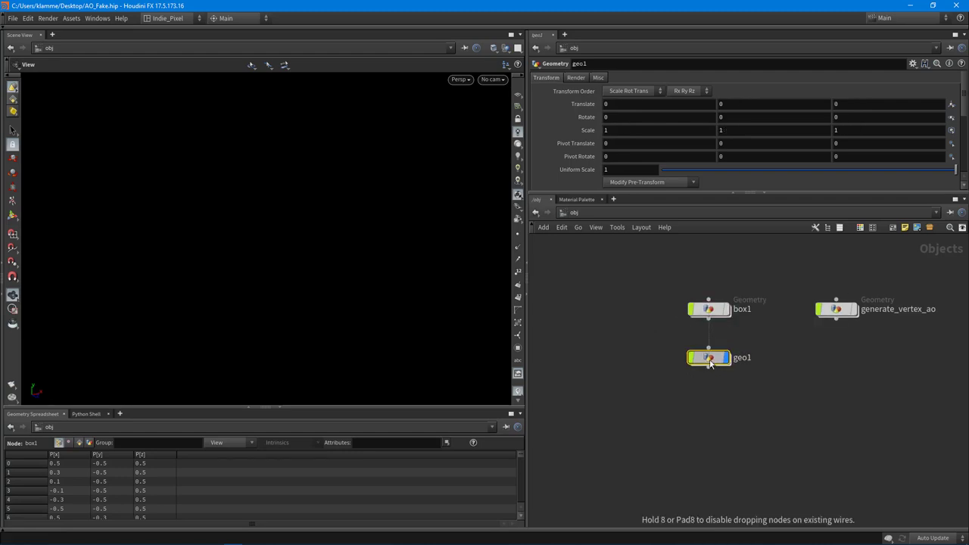
- Rename the new geometry node as fake_ao_video
scroll(761, 356, "up", 2)
scroll(762, 355, "up", 1)
double_click(737, 359)
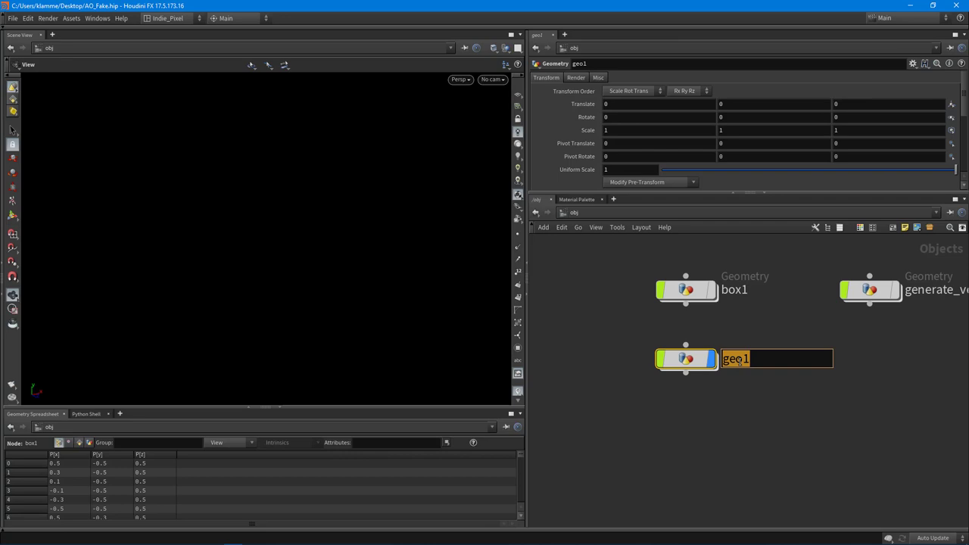
type("fake_ao")
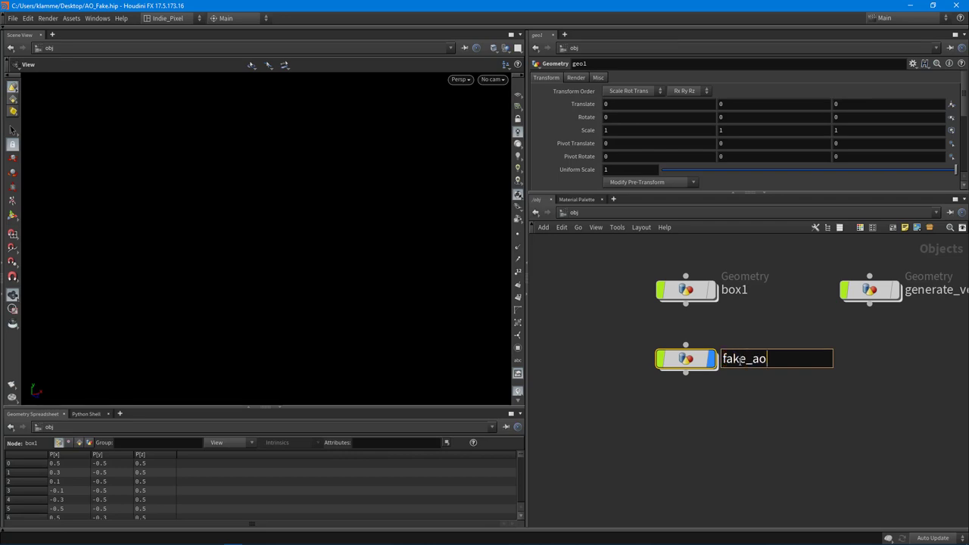
type("_video")
key("Return")
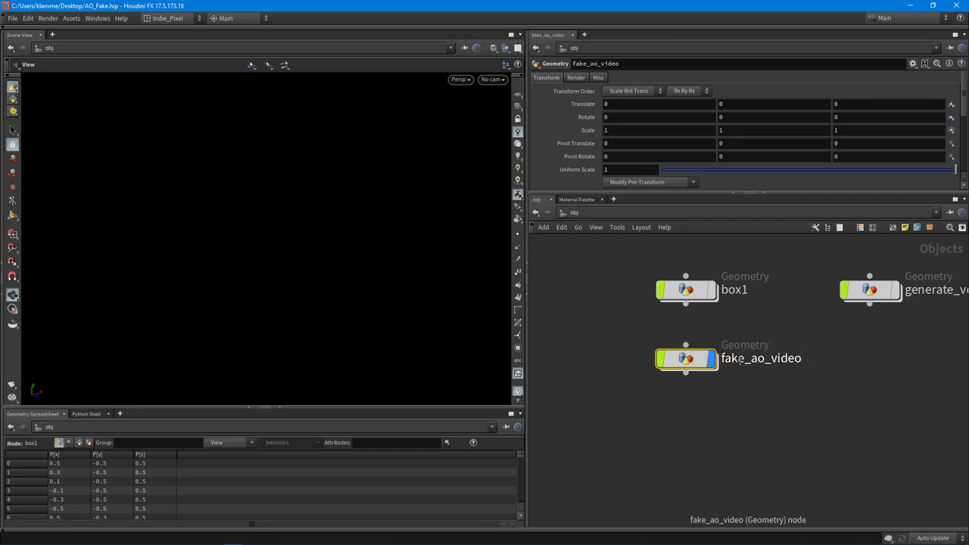
- Enter the fake_ao_video network and add a Grid node with default settings
middle_click_drag(677, 324, 660, 326)
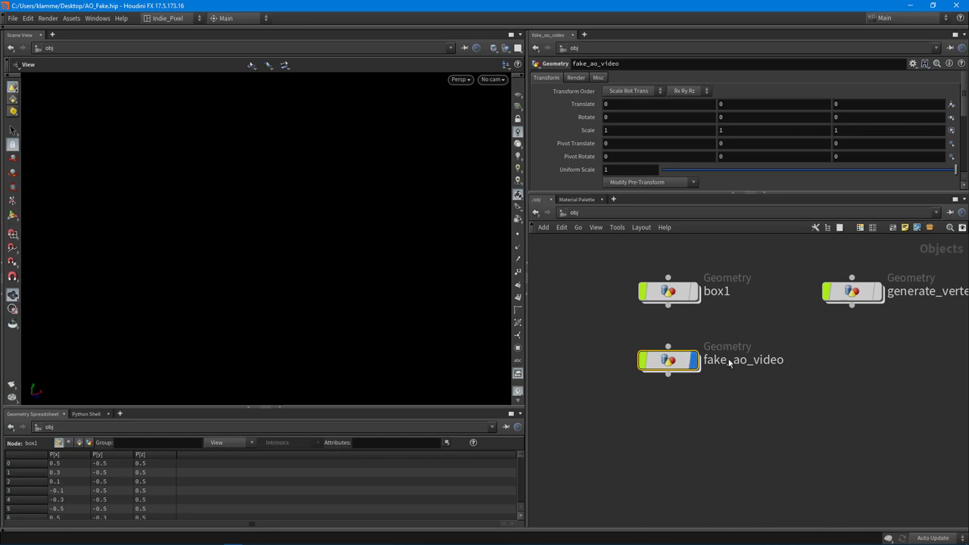
double_click(660, 353)
key("Tab")
type("grid")
key("Return")
left_click(691, 328)
left_click_drag(691, 329, 669, 334)
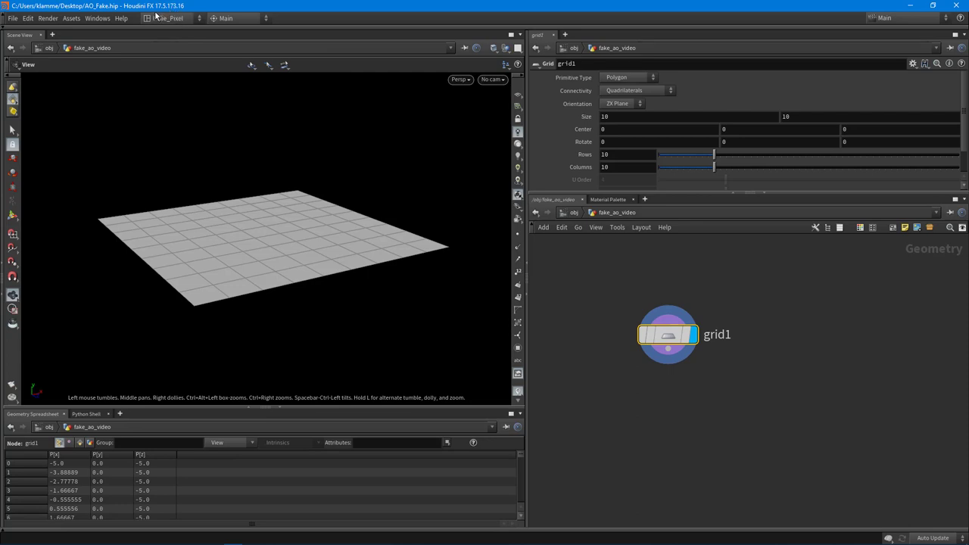
- Examine the new grid's geometry in the viewport from several angles
middle_click_drag(666, 410, 682, 415)
right_click_drag(312, 259, 242, 262)
left_click_drag(242, 262, 271, 222)
left_click_drag(254, 323, 352, 258)
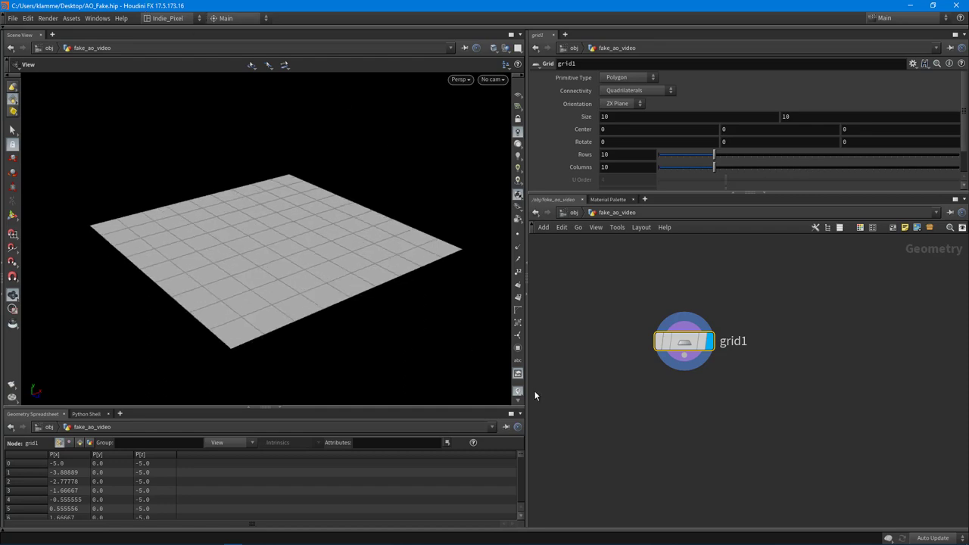
mouse_move(528, 394)
left_mouse_down()
mouse_move(541, 393)
mouse_move(524, 392)
left_mouse_up()
left_click_drag(340, 222, 295, 224)
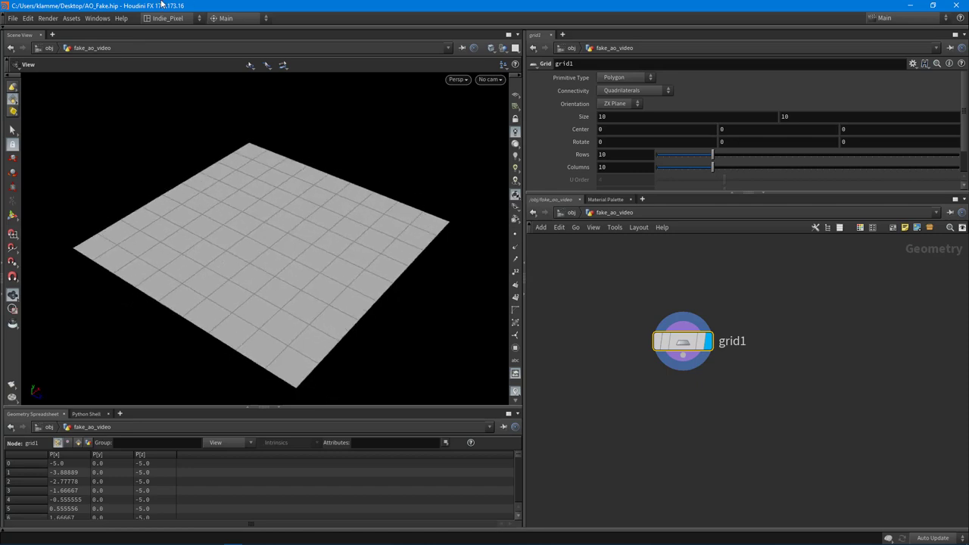
left_click_drag(302, 315, 307, 288)
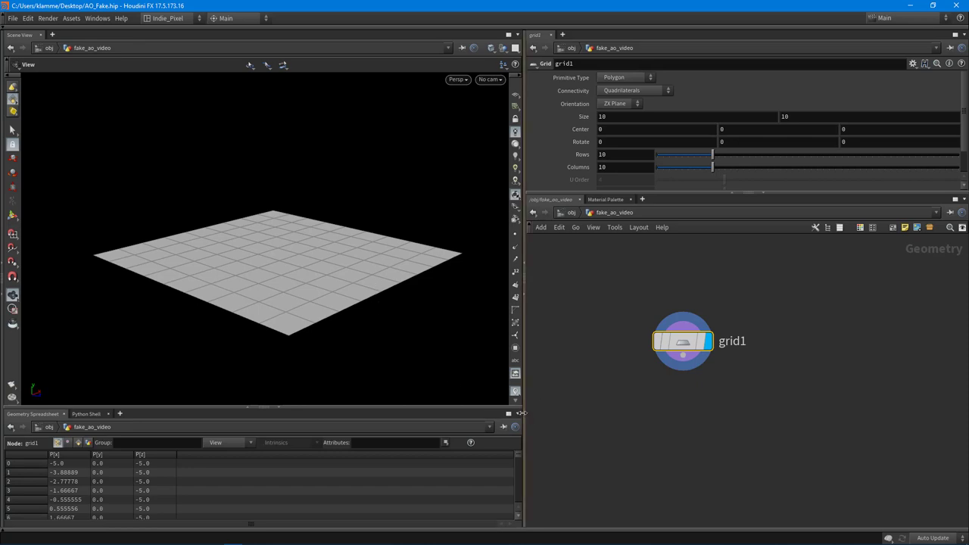
left_click_drag(524, 418, 515, 420)
middle_click_drag(618, 383, 603, 364)
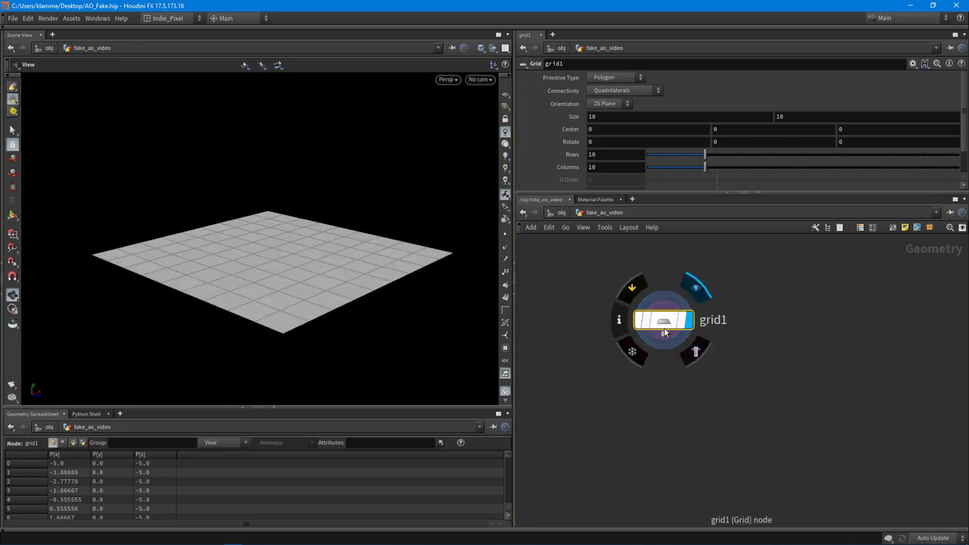
left_click_drag(234, 238, 218, 256)
left_click_drag(340, 329, 286, 277)
- Add an Object Merge node beside grid1
scroll(718, 361, "down", 2)
key("Tab")
type("wrangle")
key("Return")
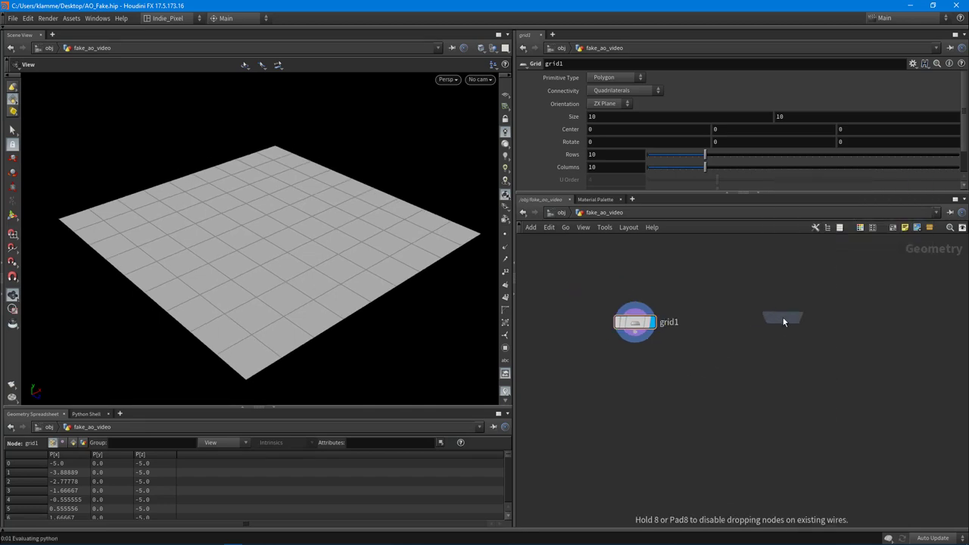
left_click(768, 332)
- Rename the Object Merge node as collision_objects
double_click(819, 328)
triple_click(832, 327)
key("BackSpace")
type("collision_o")
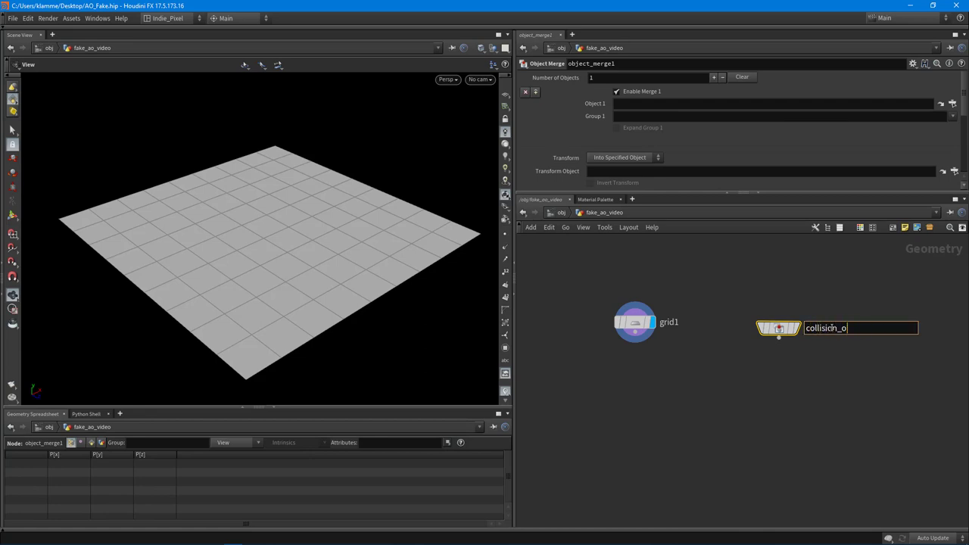
type("bjects")
key("Return")
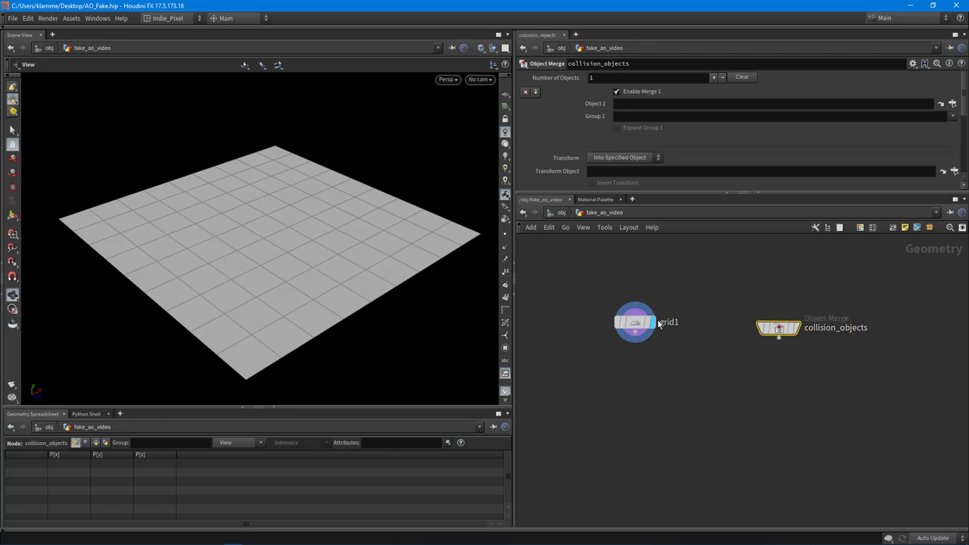
- Set the collision_objects transform to Into This Object and choose /obj/box1 as its first object
left_click(609, 157)
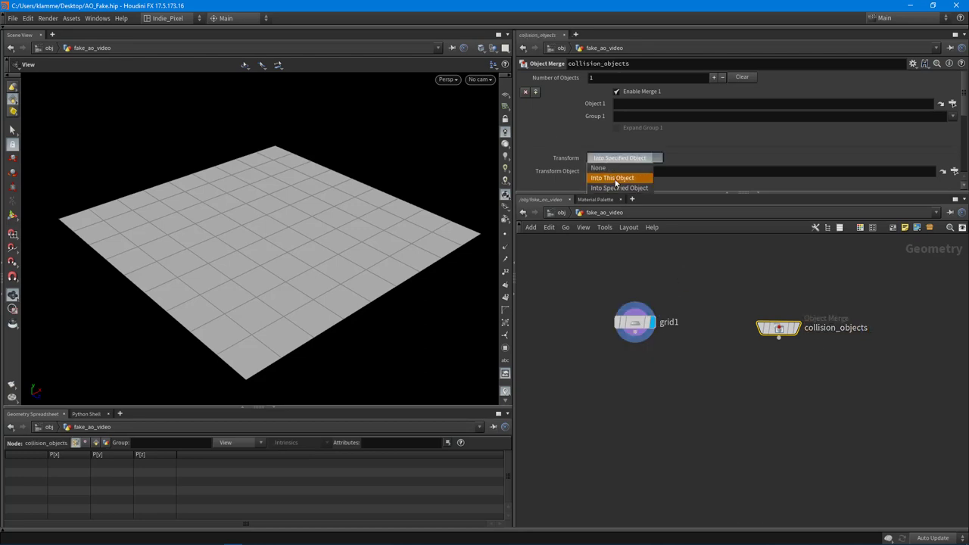
left_click(613, 178)
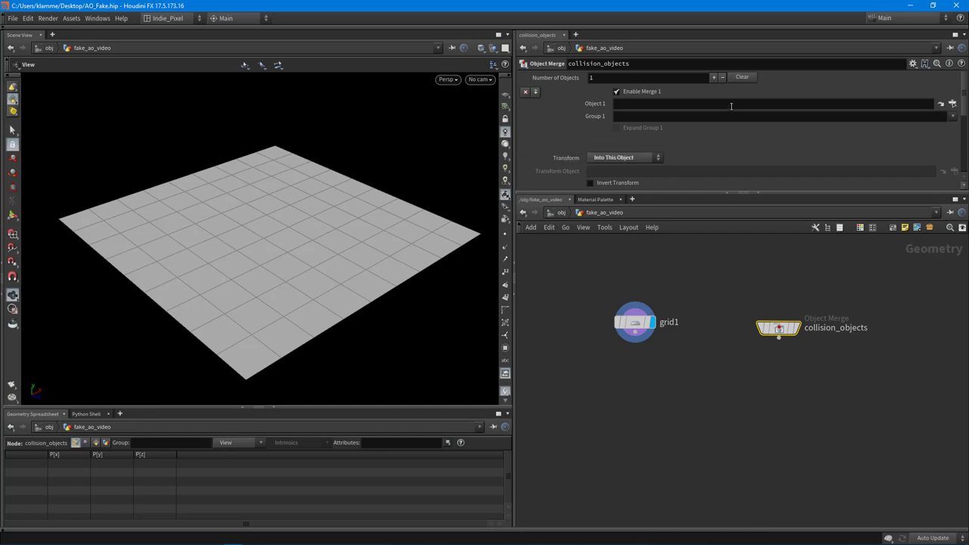
left_click(952, 104)
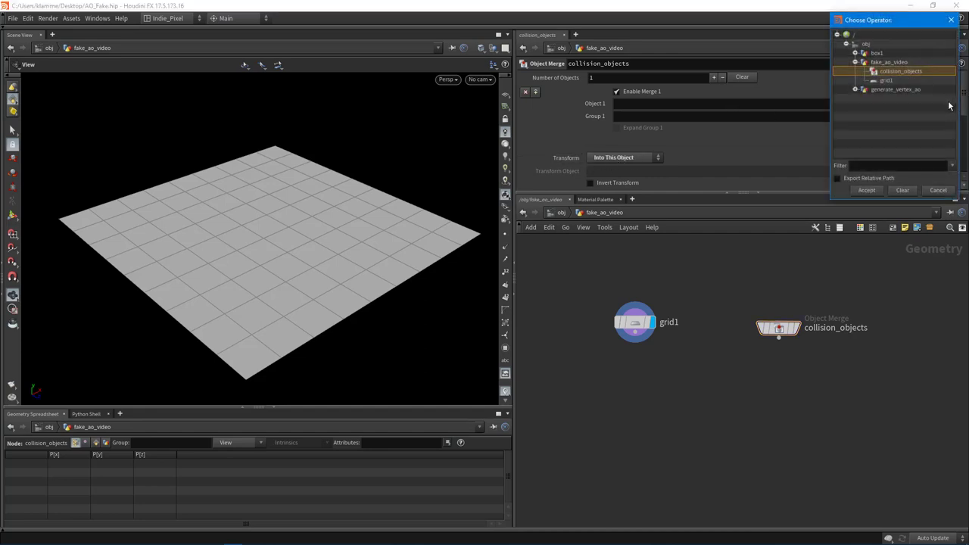
left_click(876, 53)
left_click(866, 190)
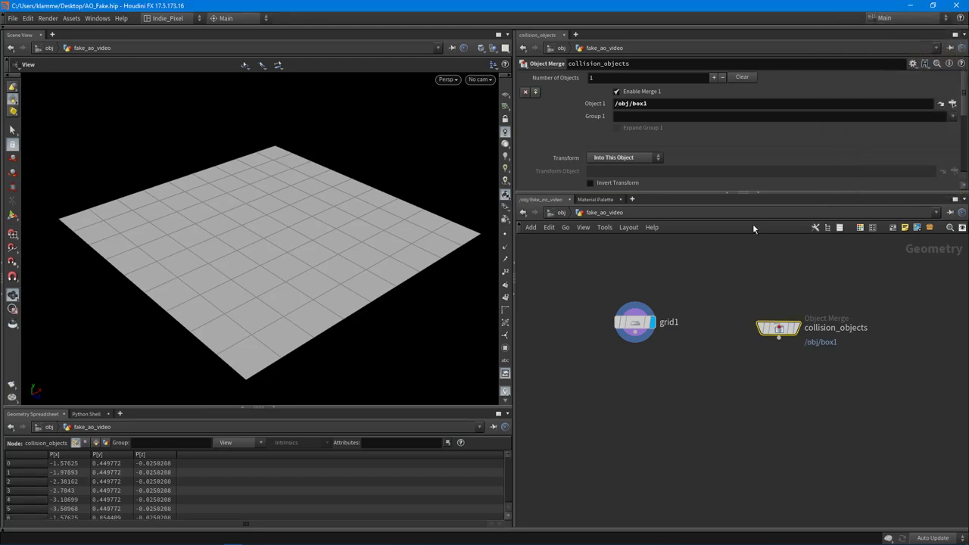
- Display the collision_objects geometry in the viewport to check the imported box, and return the display to grid1
left_click(797, 327)
right_click(154, 234)
left_click(644, 327)
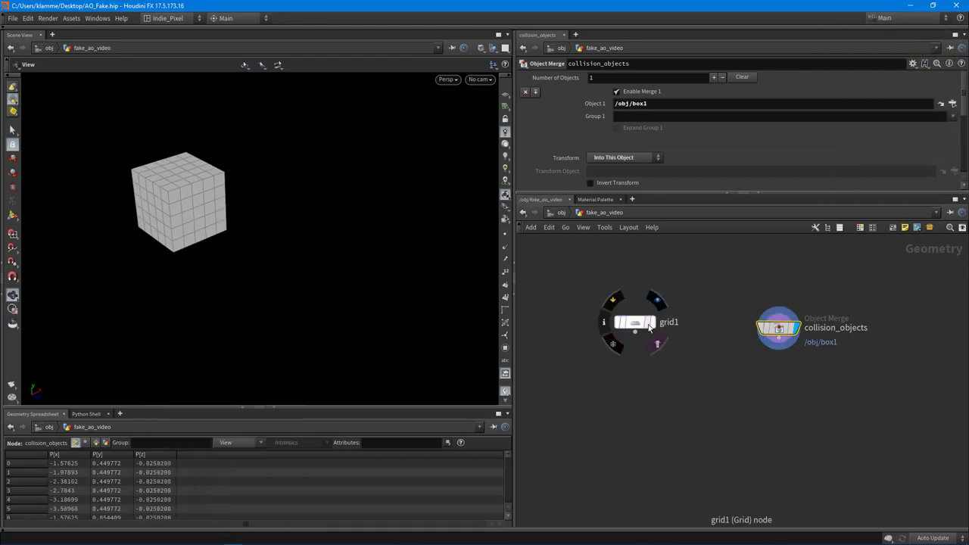